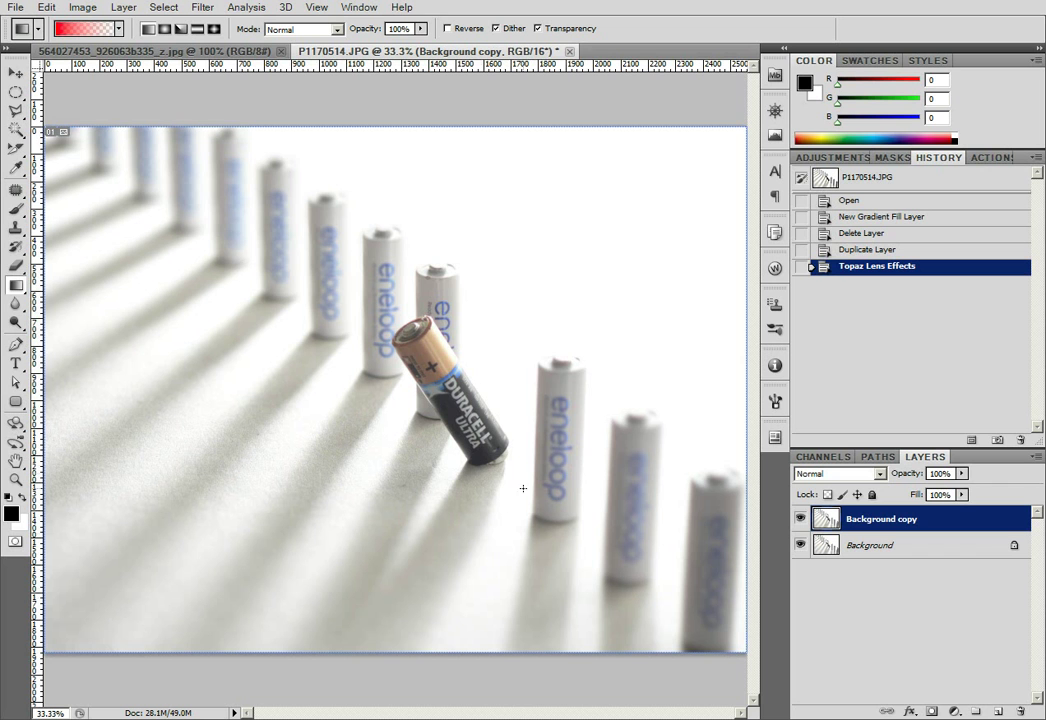
# - Make the turban portrait 564027453_926063b335_z.jpg the active document instead of the batteries photo
pyautogui.click(185, 52)
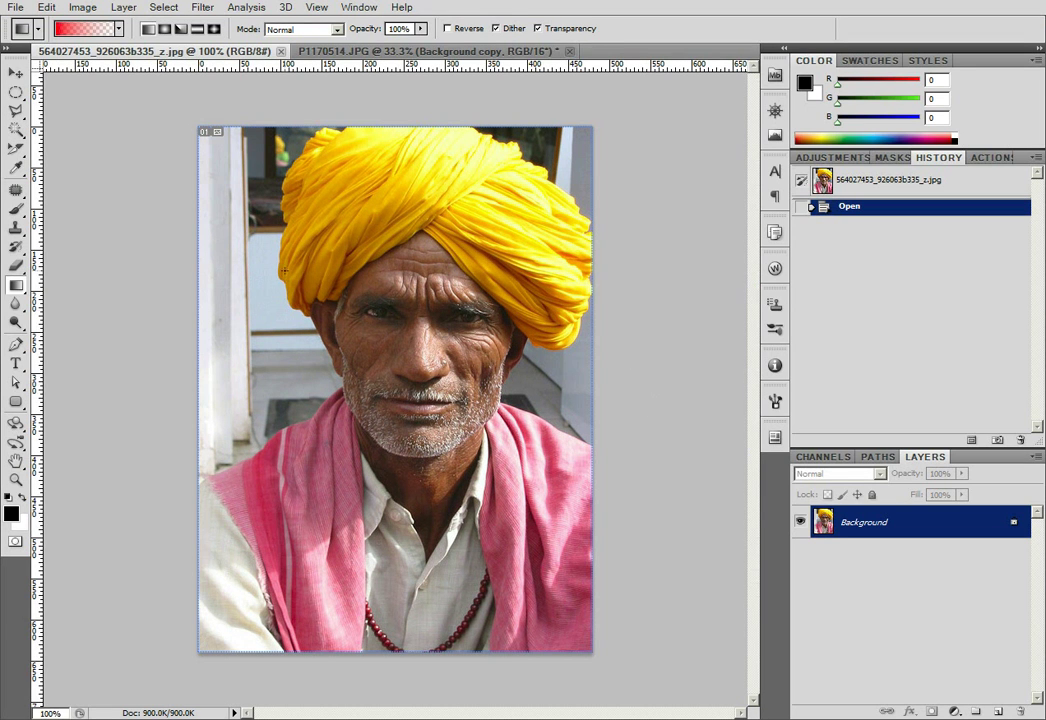
# - Launch Topaz Lens Effects from Filter > Topaz Labs with the Bokeh – Selective effect
pyautogui.click(205, 12)
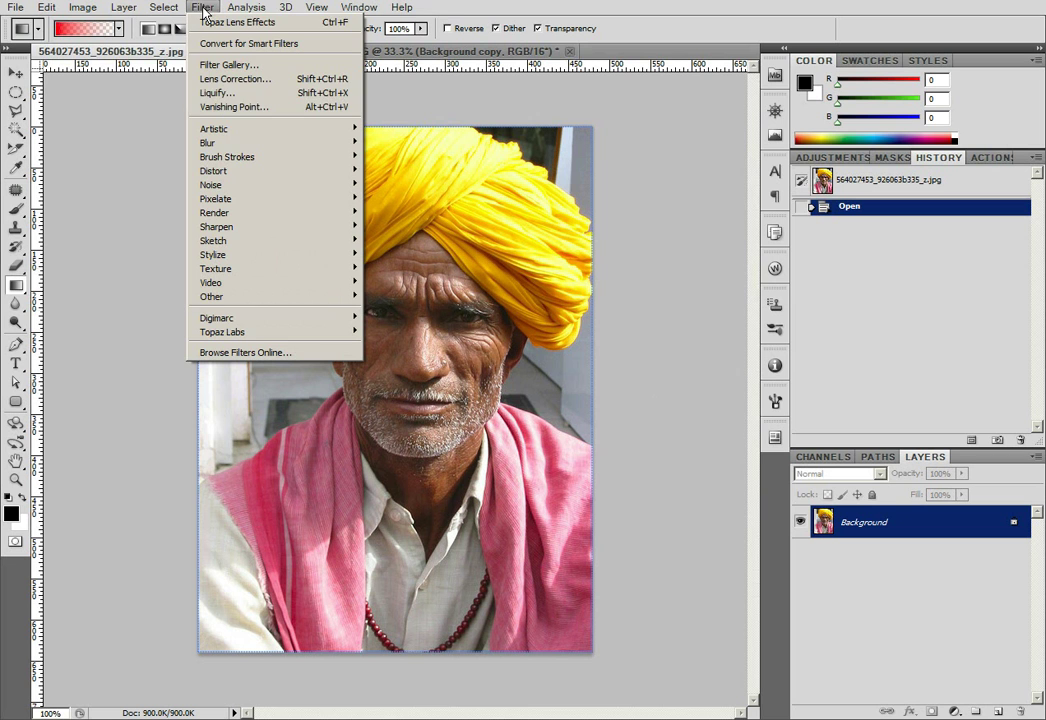
pyautogui.moveTo(284, 337)
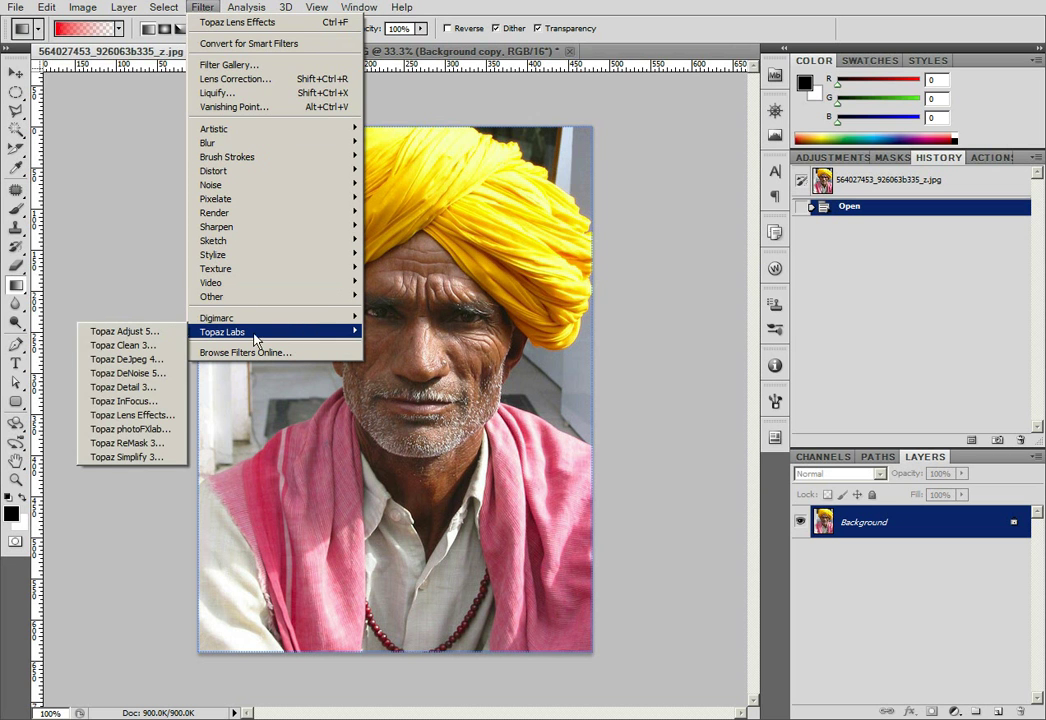
pyautogui.click(146, 415)
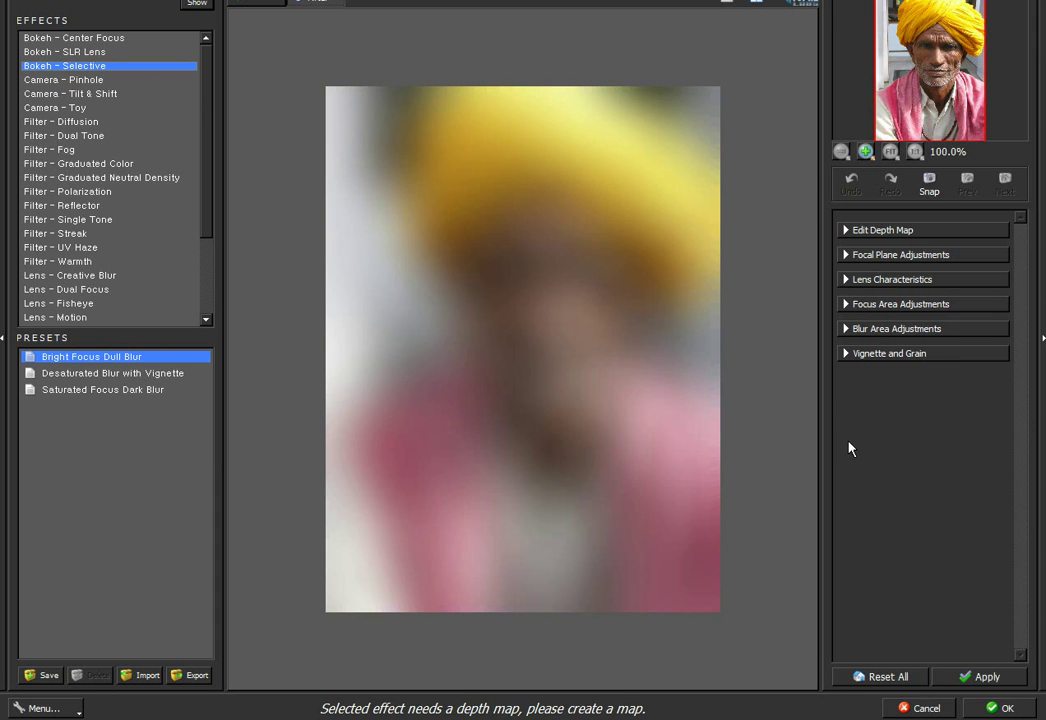
# - In Edit Depth Map, paint the man's shoulder and turban with depth value 0 as nearest
pyautogui.click(850, 231)
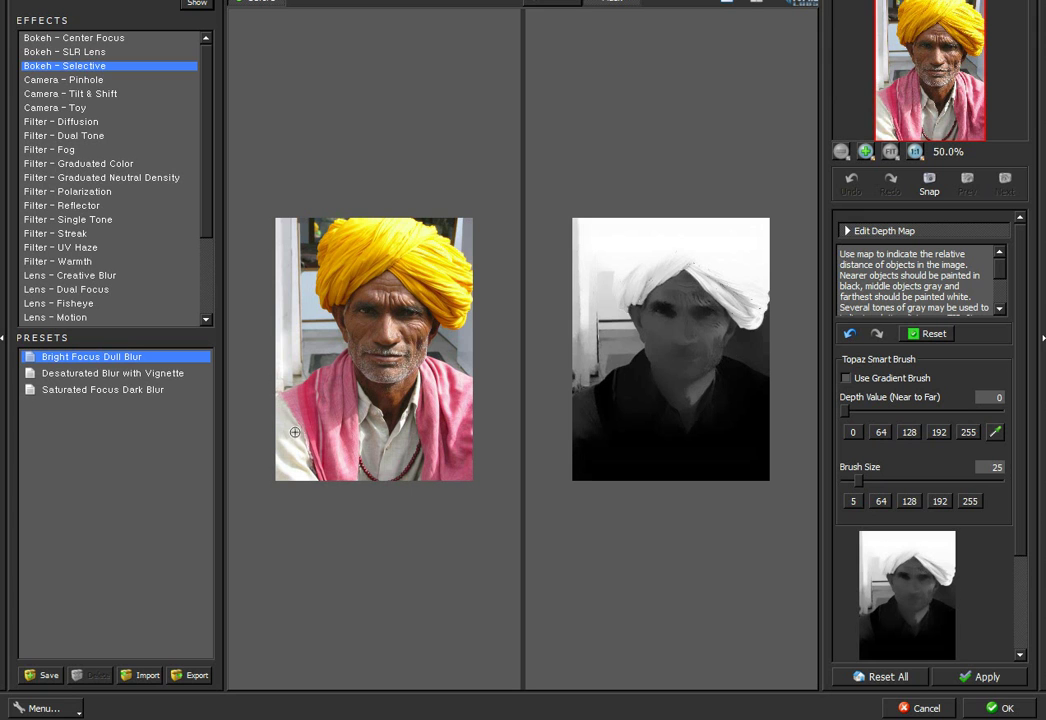
pyautogui.scroll(8, 294, 432)
pyautogui.moveTo(285, 418)
pyautogui.mouseDown()
pyautogui.moveTo(363, 366)
pyautogui.moveTo(362, 334)
pyautogui.moveTo(335, 293)
pyautogui.moveTo(344, 237)
pyautogui.moveTo(379, 229)
pyautogui.moveTo(421, 243)
pyautogui.moveTo(454, 283)
pyautogui.moveTo(453, 301)
pyautogui.moveTo(431, 305)
pyautogui.moveTo(417, 375)
pyautogui.mouseUp()
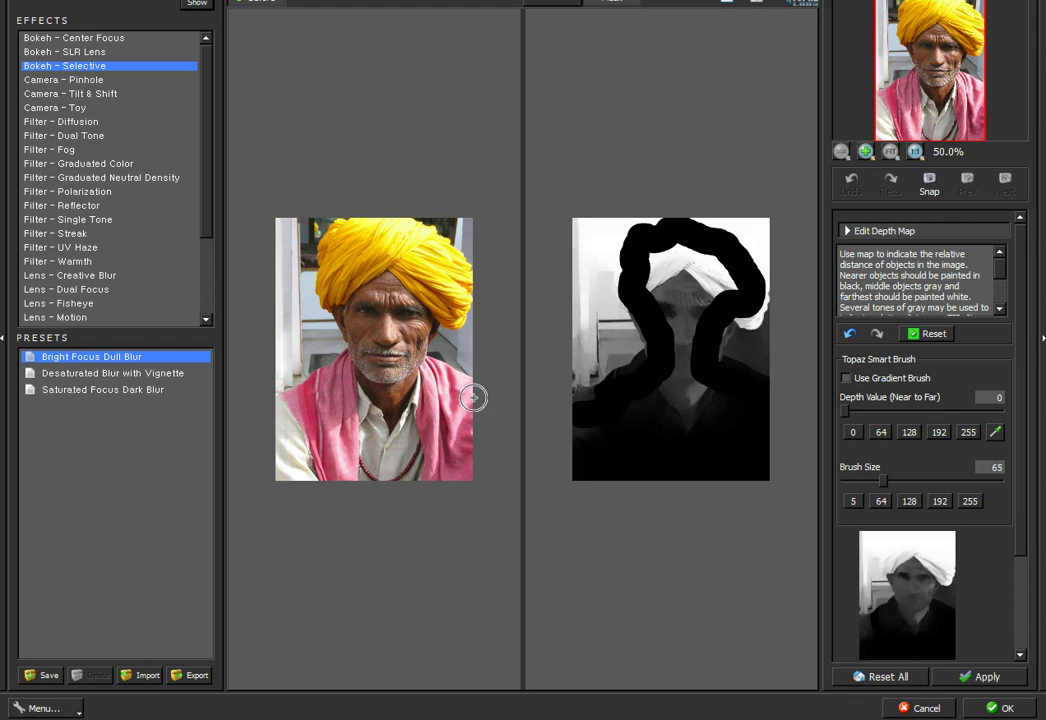
pyautogui.moveTo(330, 237)
pyautogui.mouseDown()
pyautogui.moveTo(310, 215)
pyautogui.moveTo(389, 254)
pyautogui.moveTo(296, 200)
pyautogui.moveTo(398, 266)
pyautogui.moveTo(280, 195)
pyautogui.moveTo(275, 203)
pyautogui.moveTo(343, 244)
pyautogui.mouseUp()
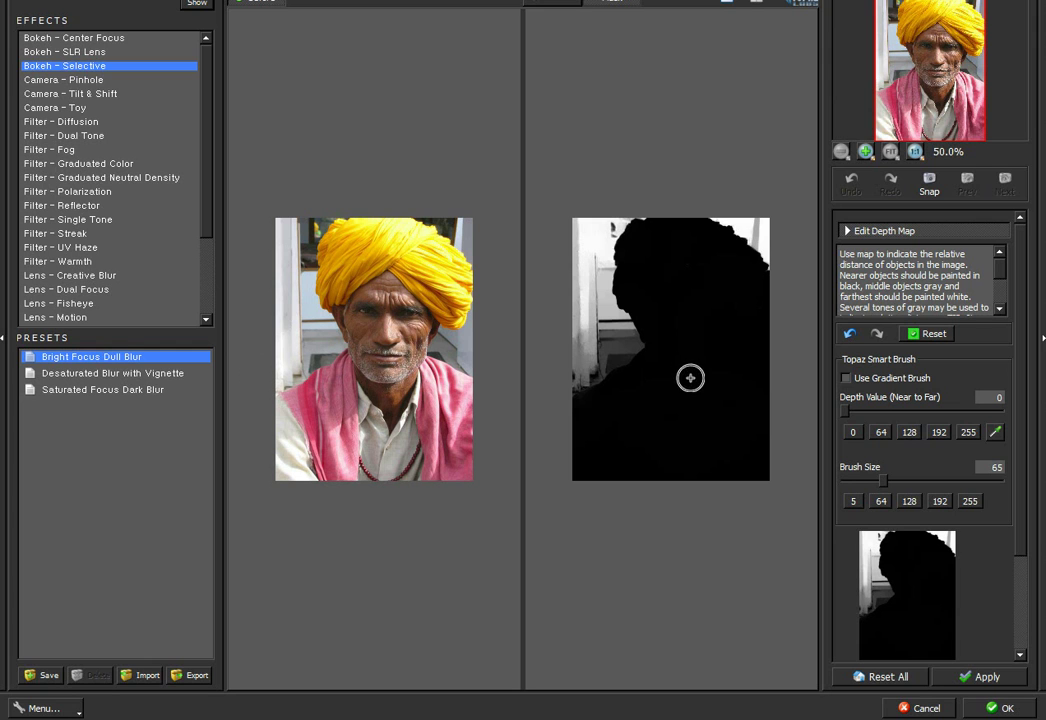
# - Raise depth value toward 255 and paint the background by the left shoulder and right edge as far
pyautogui.moveTo(845, 410); pyautogui.dragTo(984, 412)
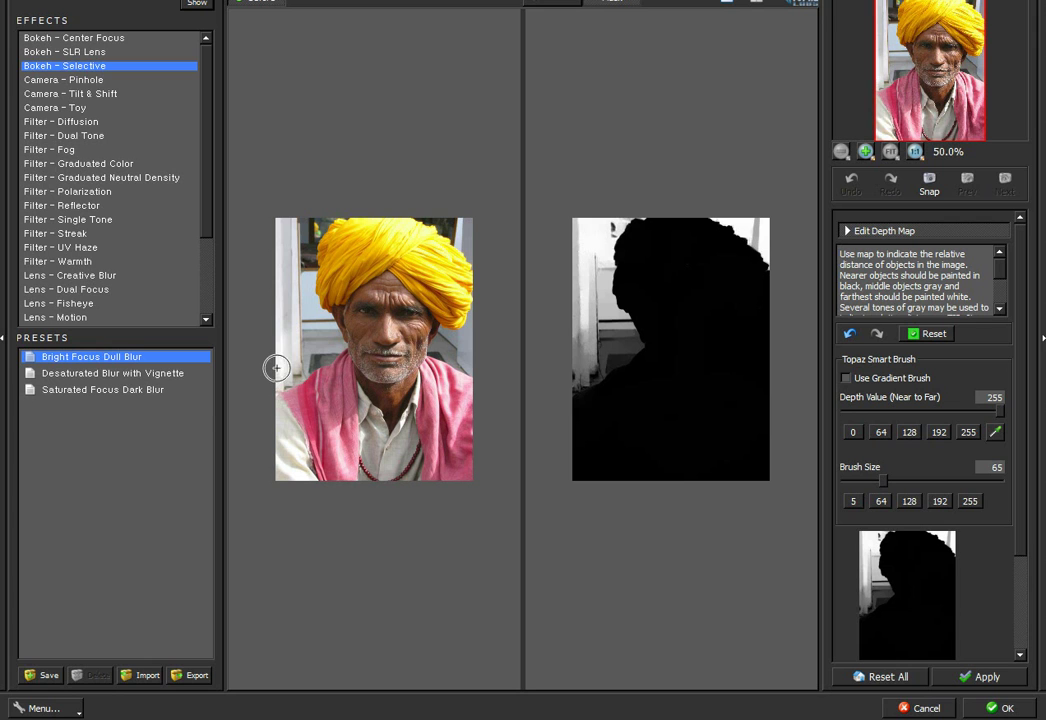
pyautogui.moveTo(275, 372)
pyautogui.mouseDown()
pyautogui.moveTo(294, 346)
pyautogui.moveTo(321, 337)
pyautogui.moveTo(299, 306)
pyautogui.moveTo(296, 250)
pyautogui.moveTo(325, 208)
pyautogui.mouseUp()
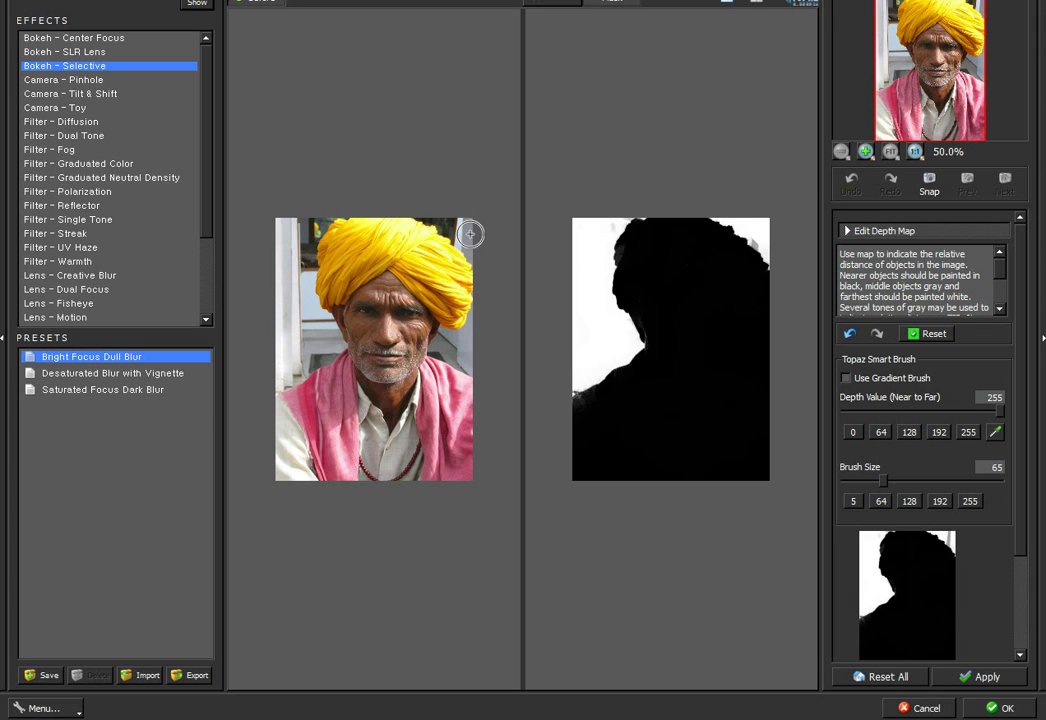
pyautogui.click(479, 340)
pyautogui.moveTo(479, 340); pyautogui.dragTo(449, 348)
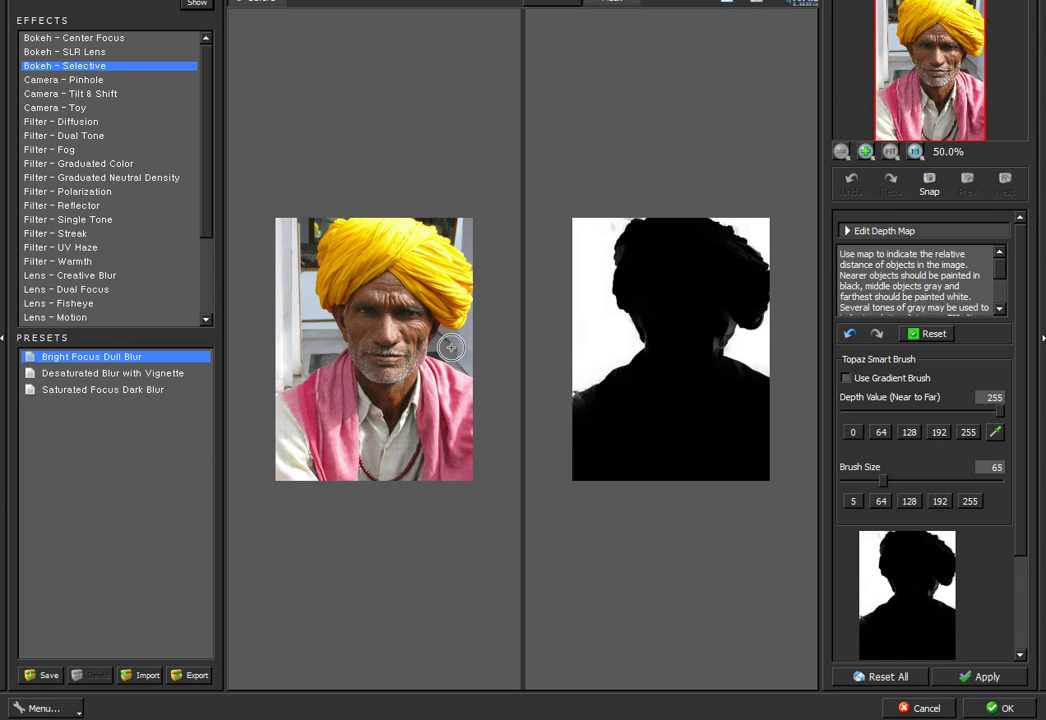
pyautogui.click(848, 335)
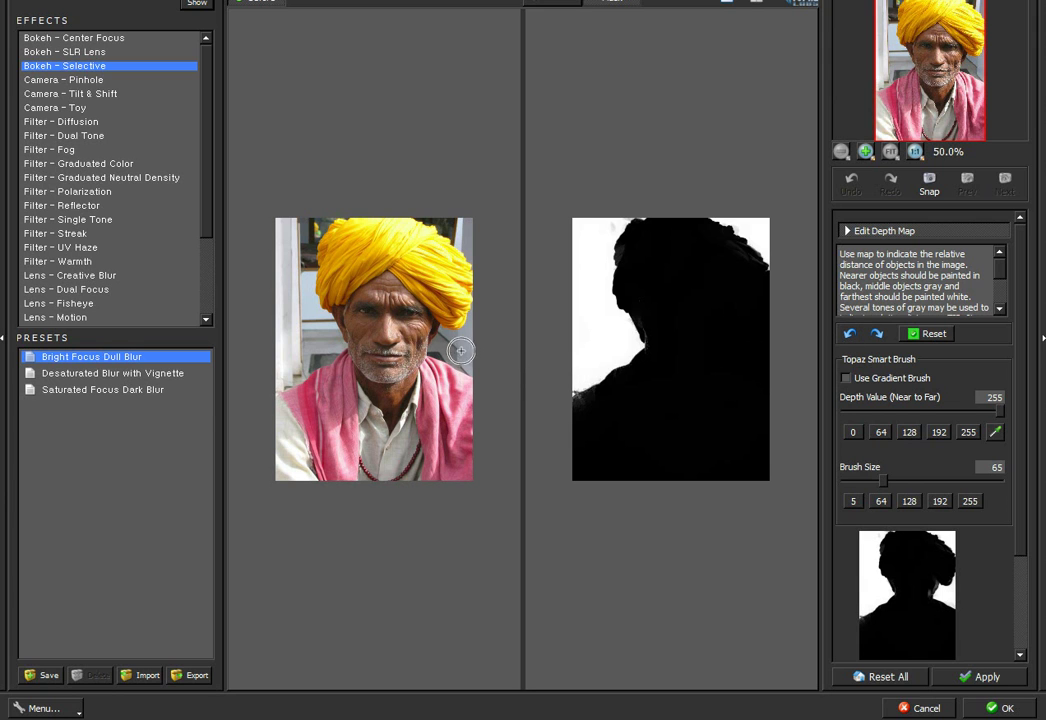
pyautogui.moveTo(447, 346)
pyautogui.mouseDown()
pyautogui.moveTo(479, 333)
pyautogui.moveTo(479, 350)
pyautogui.mouseUp()
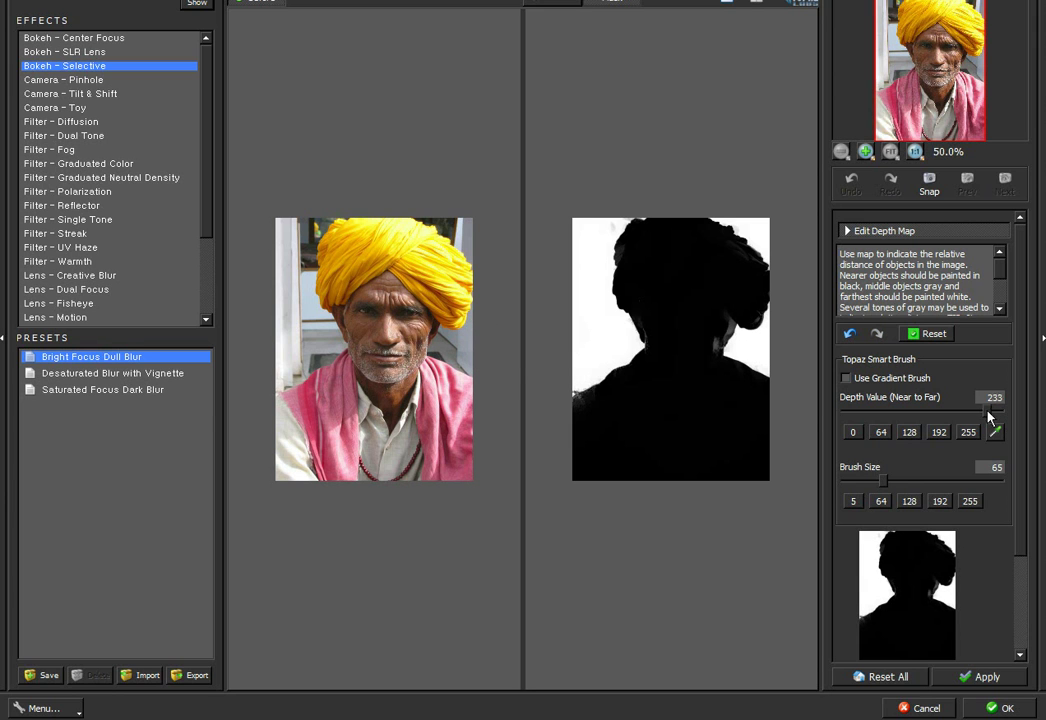
# - Touch up the man's outline, switching depth value between 0 and 255, ending at 255 with brush size 39
pyautogui.moveTo(855, 412); pyautogui.dragTo(812, 406)
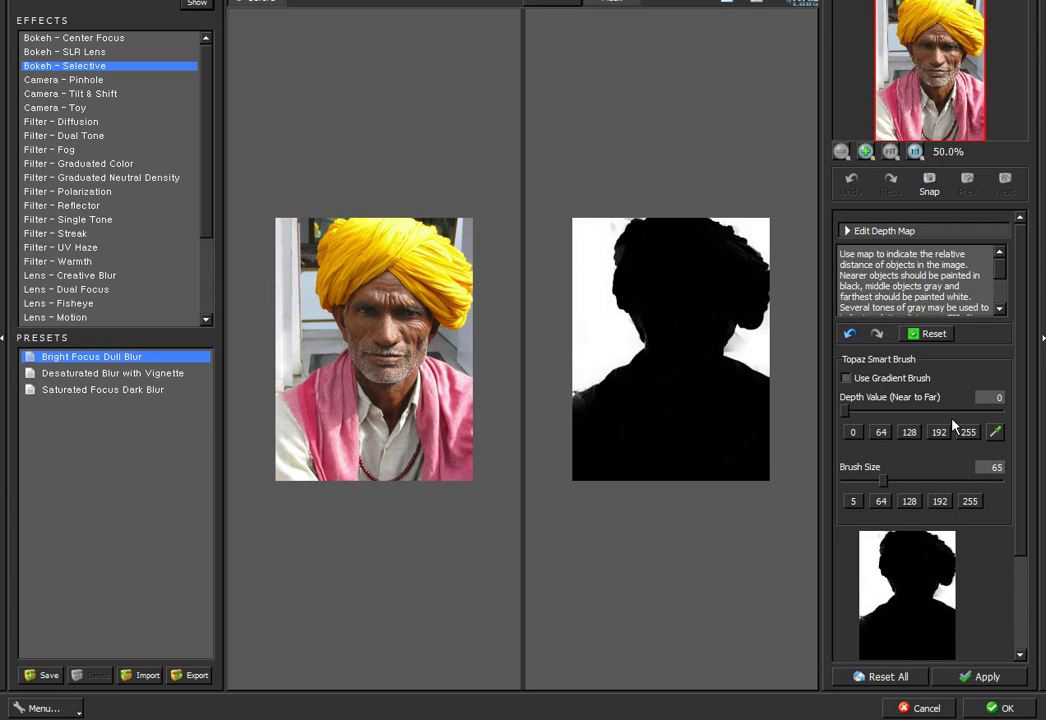
pyautogui.moveTo(846, 411); pyautogui.dragTo(1020, 411)
pyautogui.scroll(-5, 456, 361)
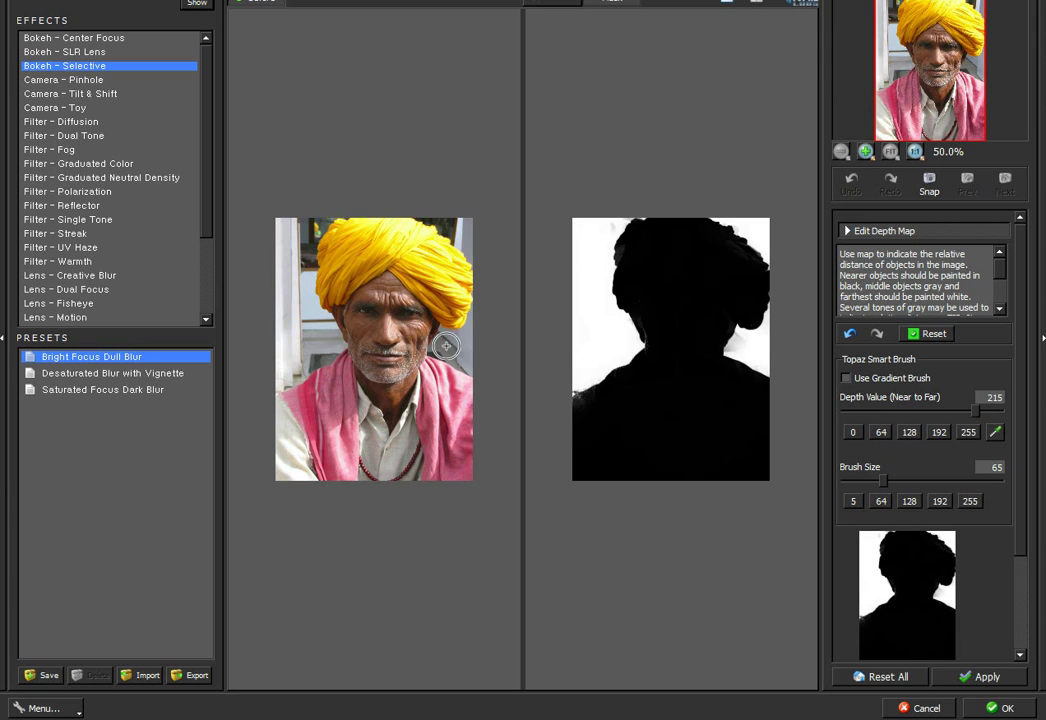
pyautogui.moveTo(968, 413); pyautogui.dragTo(1027, 413)
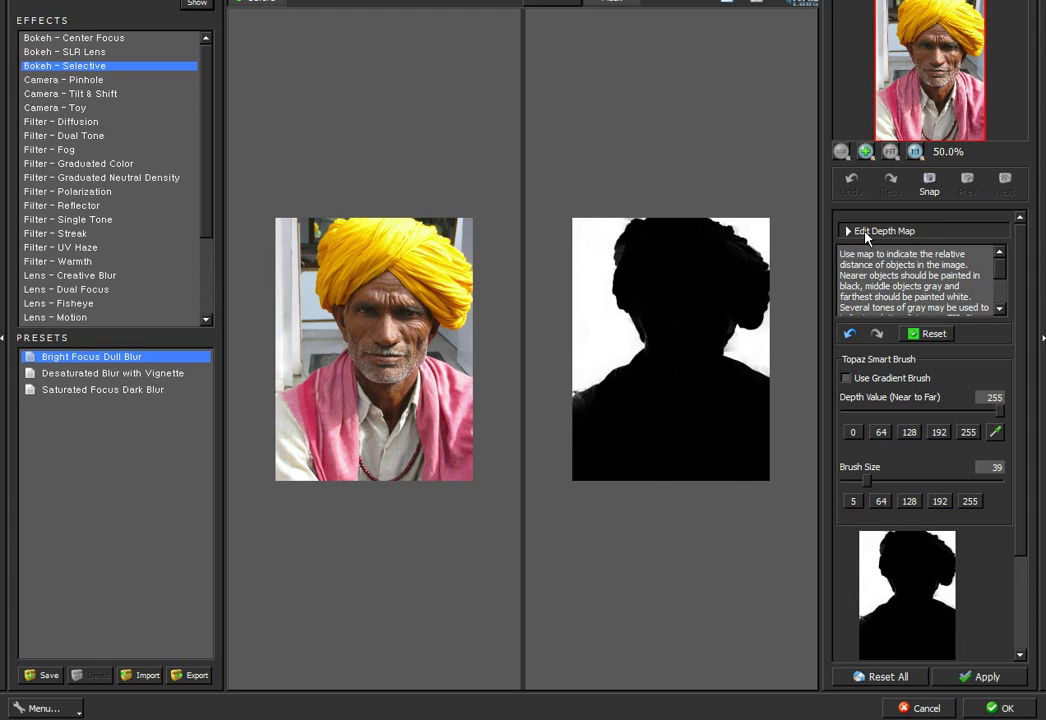
# - Close depth editing, switch to single preview, and set Focal Plane Position to 0
pyautogui.click(866, 233)
pyautogui.click(853, 257)
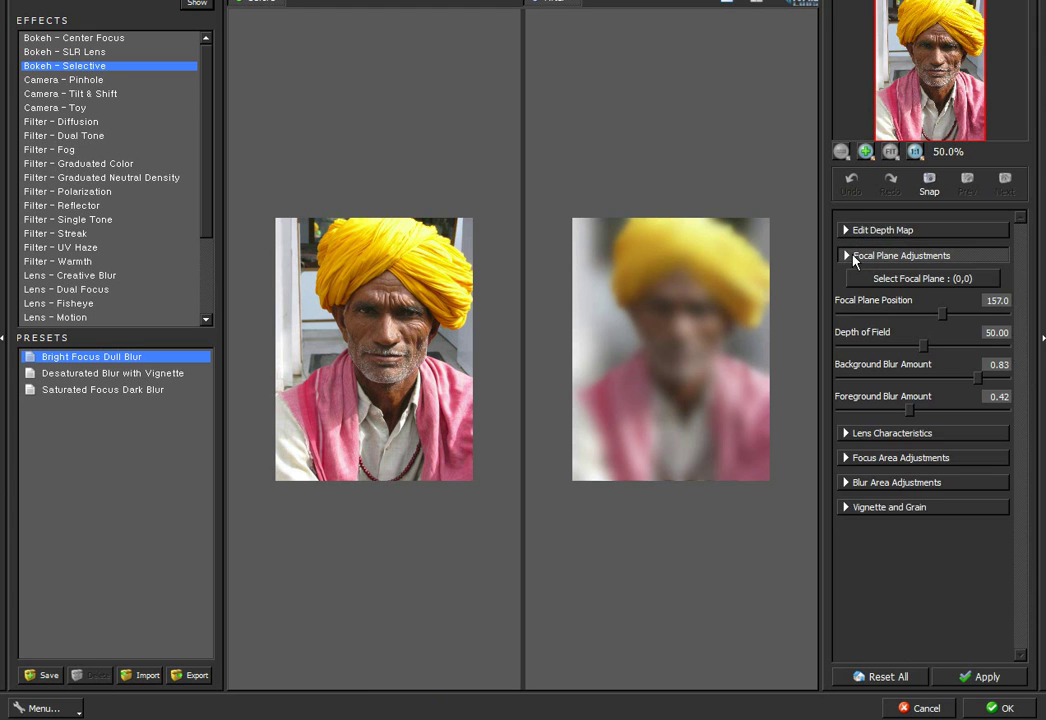
pyautogui.click(723, 4)
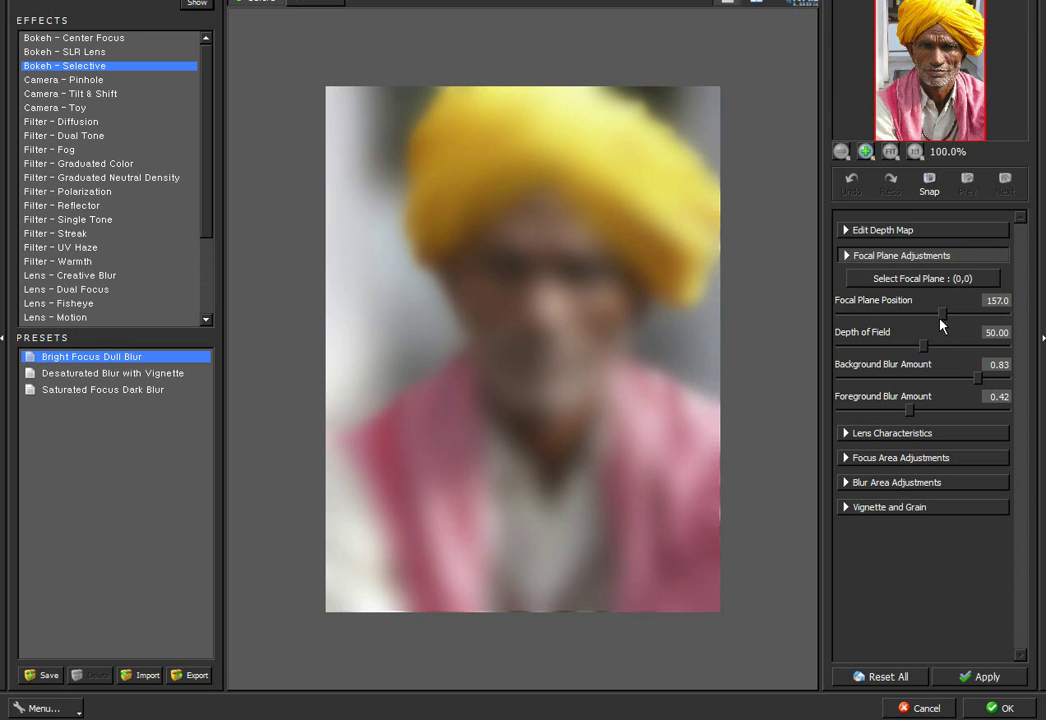
pyautogui.moveTo(940, 322); pyautogui.dragTo(815, 318)
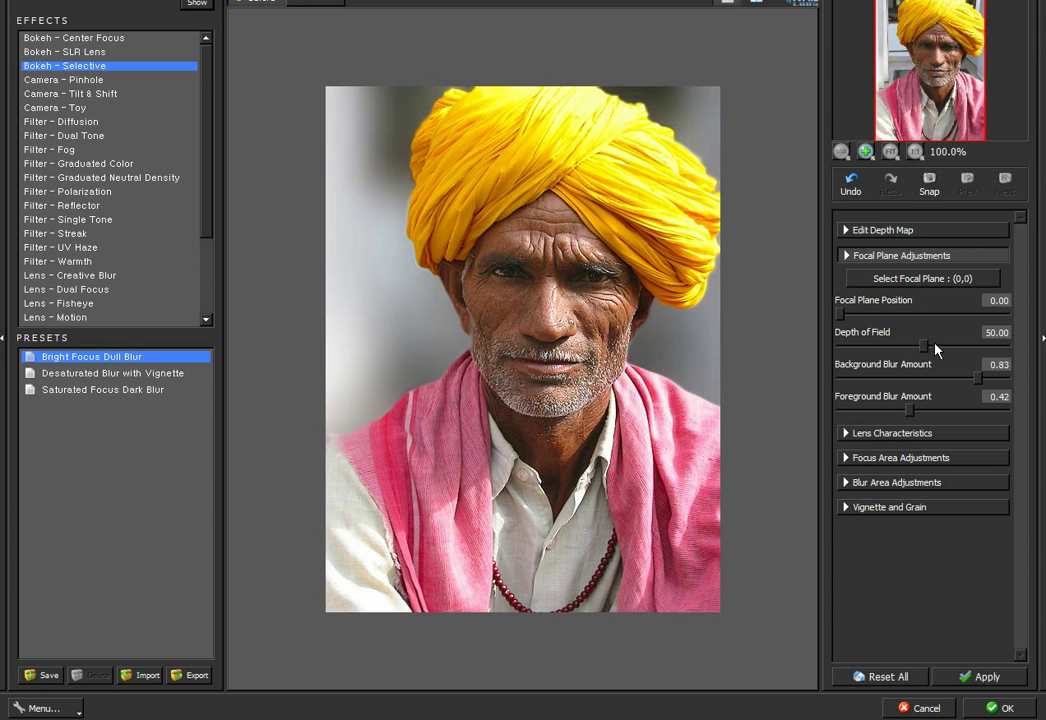
# - Set Foreground Blur Amount to 0.00 and Background Blur Amount to 0.30
pyautogui.click(871, 412)
pyautogui.moveTo(871, 418); pyautogui.dragTo(795, 416)
pyautogui.moveTo(978, 384); pyautogui.dragTo(891, 387)
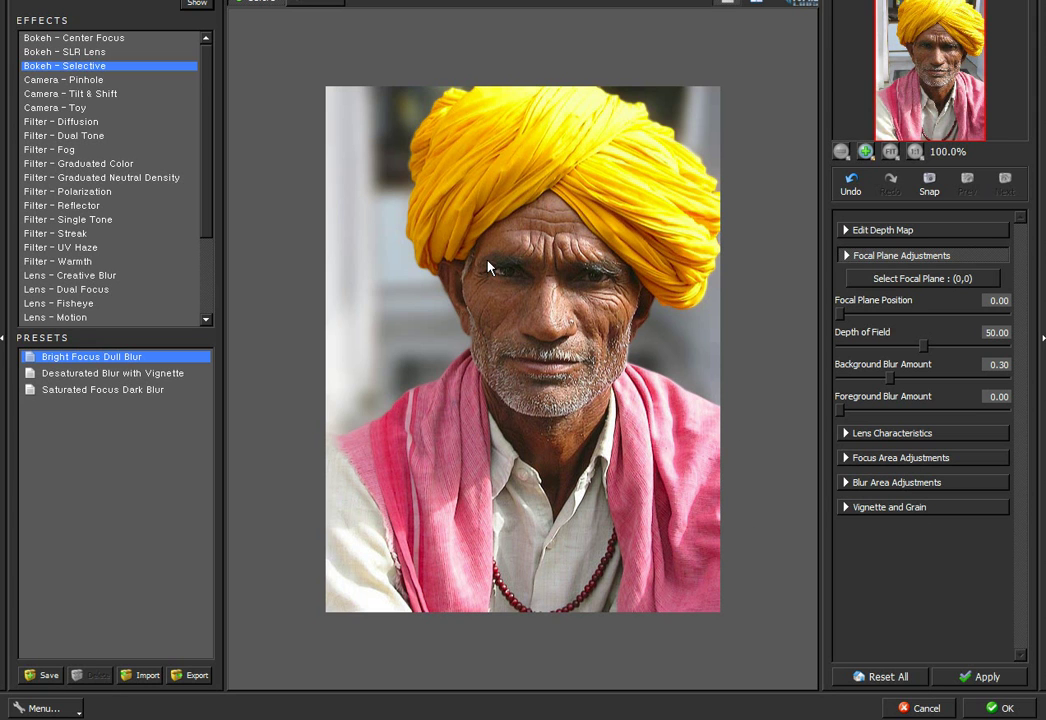
# - Apply the lens effect, then toggle History between Open and Topaz Lens Effects to compare
pyautogui.click(997, 706)
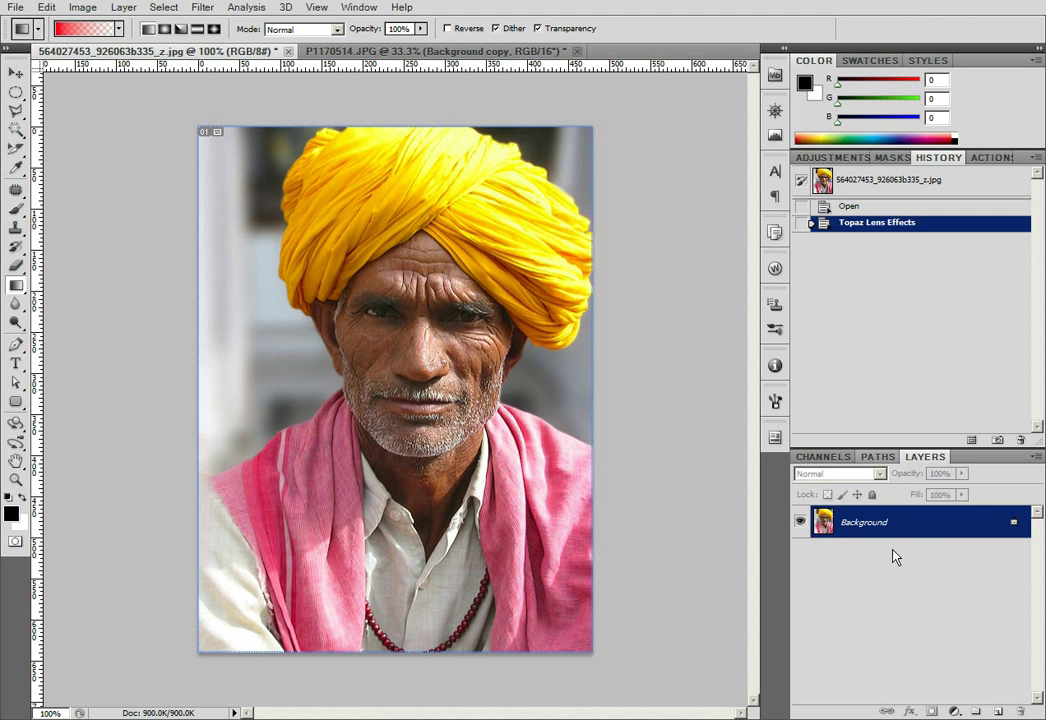
pyautogui.click(869, 206)
pyautogui.click(868, 224)
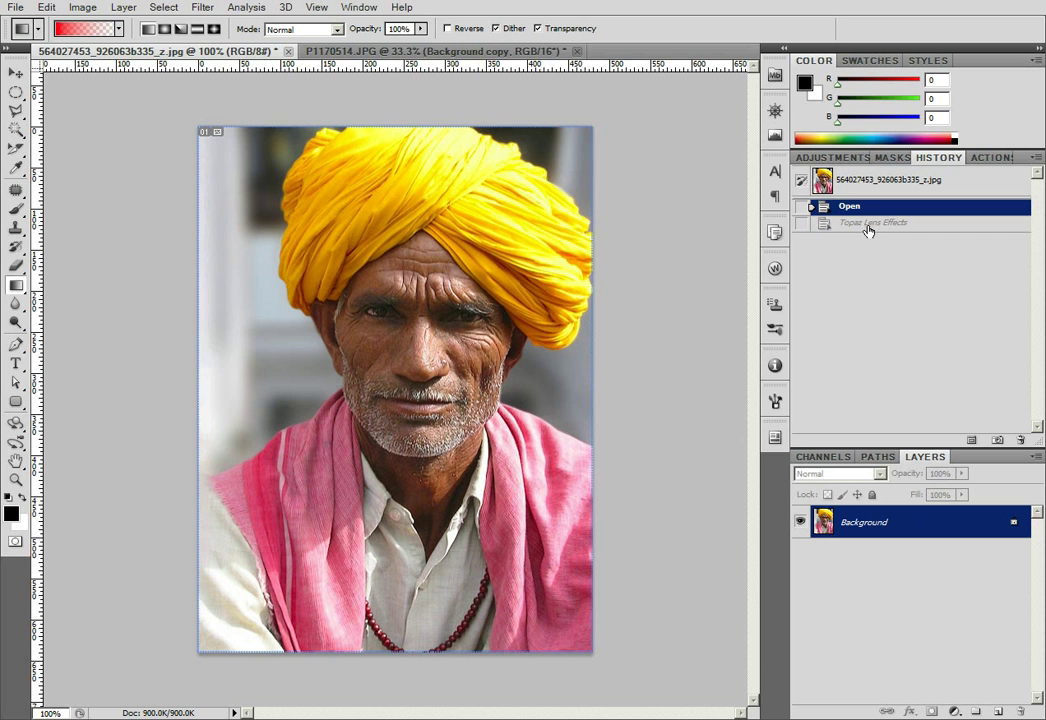
pyautogui.click(869, 207)
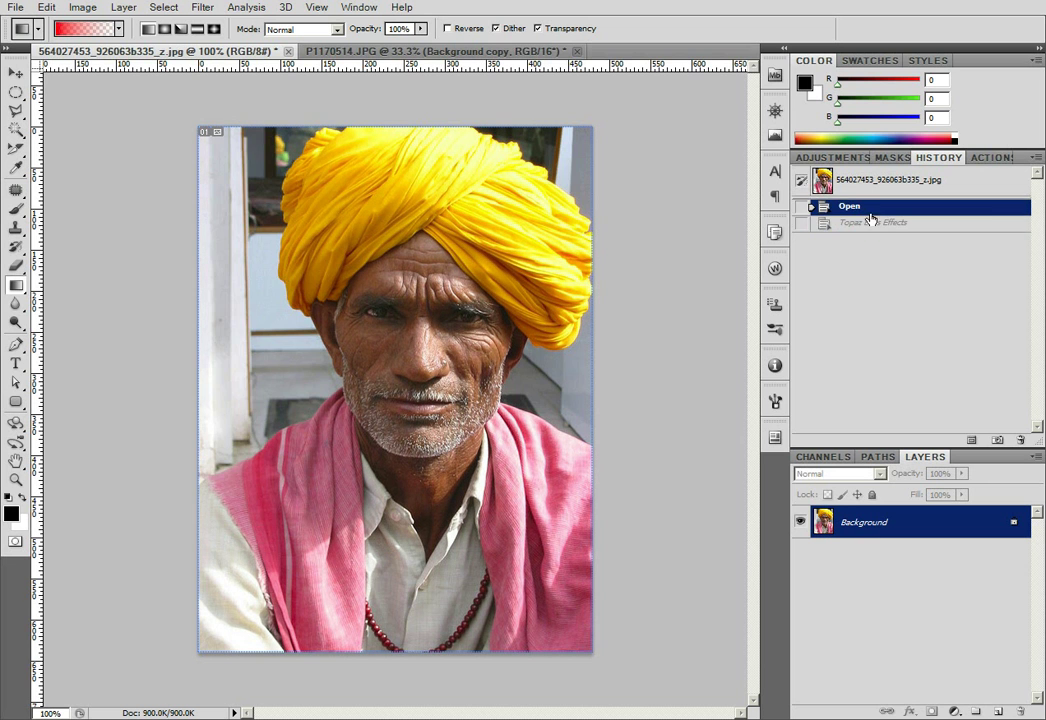
pyautogui.click(868, 224)
pyautogui.click(869, 207)
pyautogui.click(868, 222)
pyautogui.click(869, 207)
pyautogui.click(868, 222)
pyautogui.click(869, 208)
pyautogui.click(868, 222)
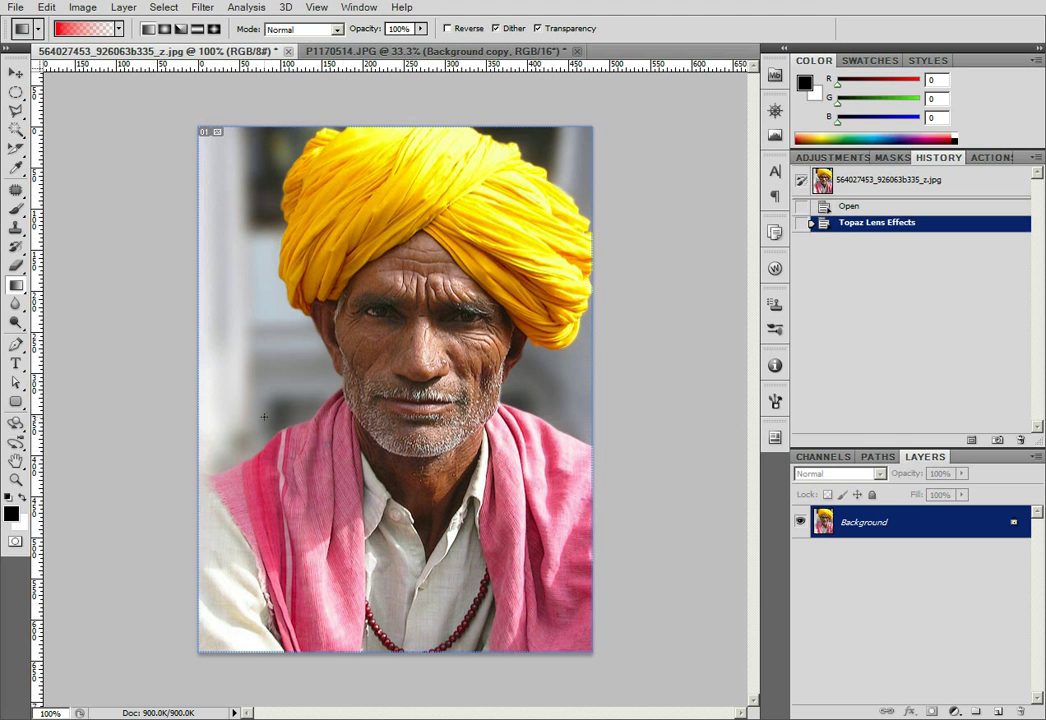